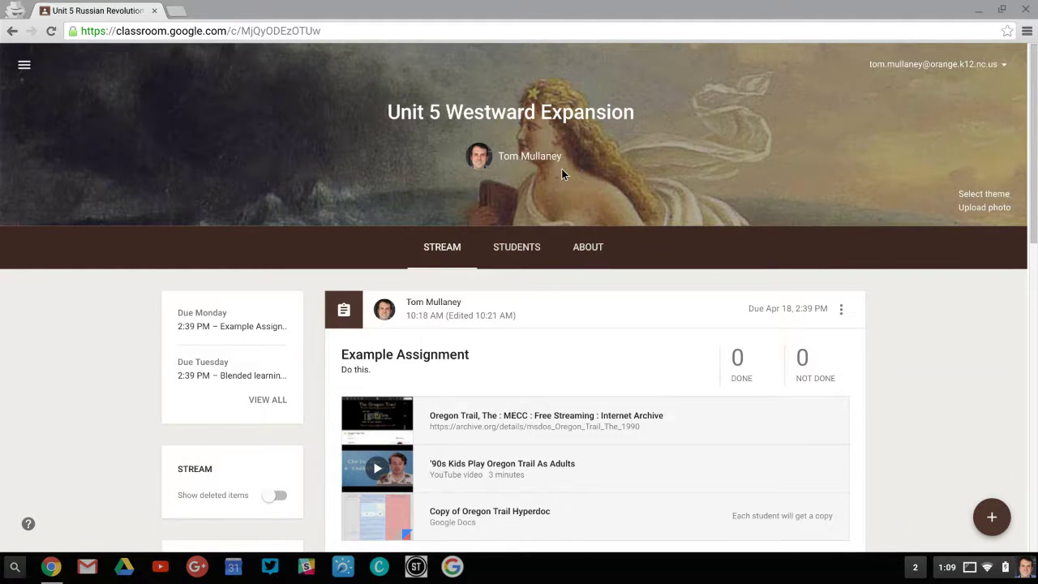
Step: Go to the About page of the Unit 5 Westward Expansion class in Classroom
left_click(598, 247)
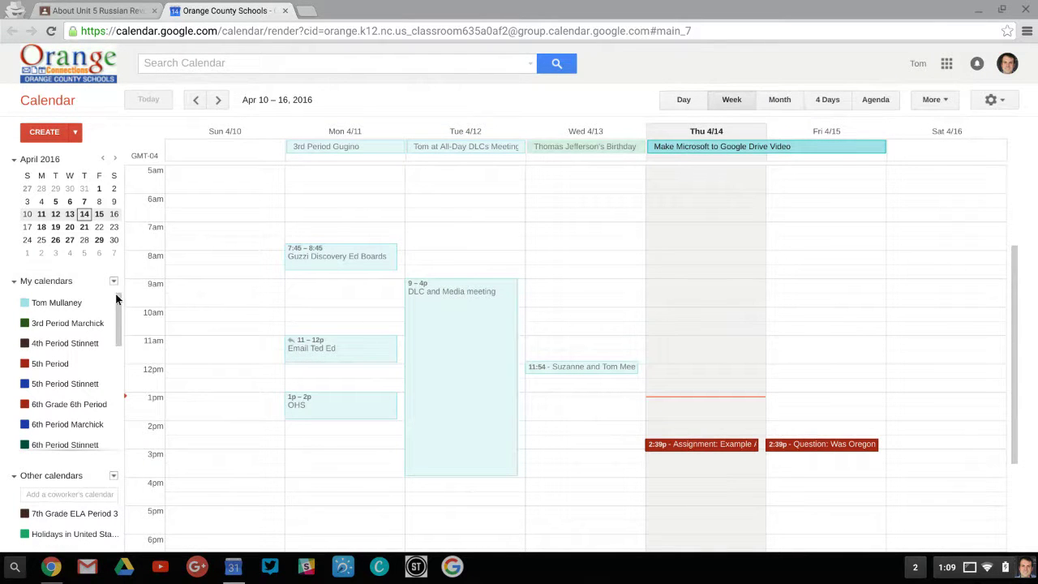
Step: Open the sharing settings for the Unit 5 Westward Expansion calendar in My calendars
scroll(81, 365, "down", 4)
scroll(124, 368, "down", 3)
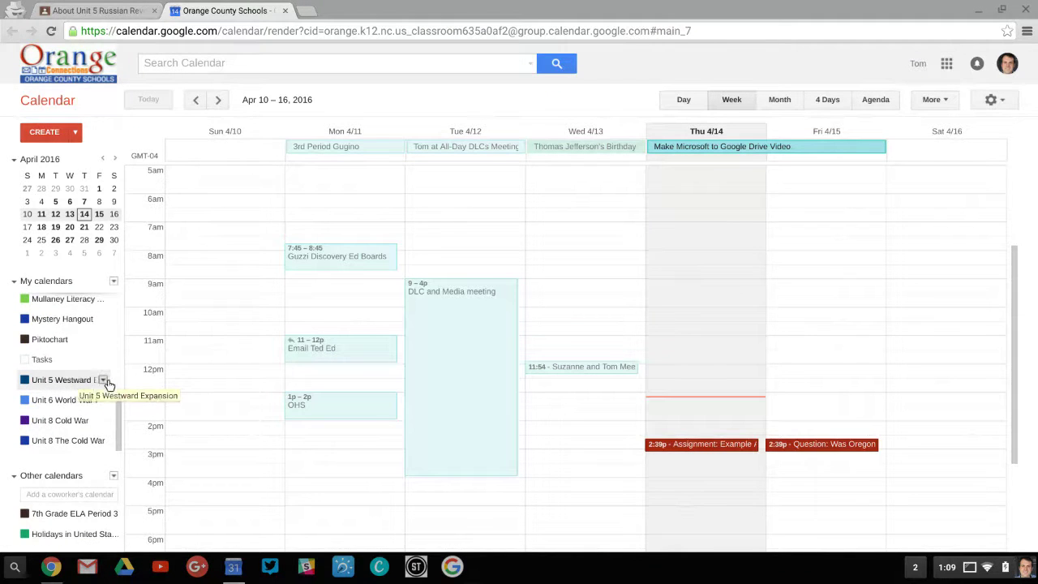
left_click(103, 381)
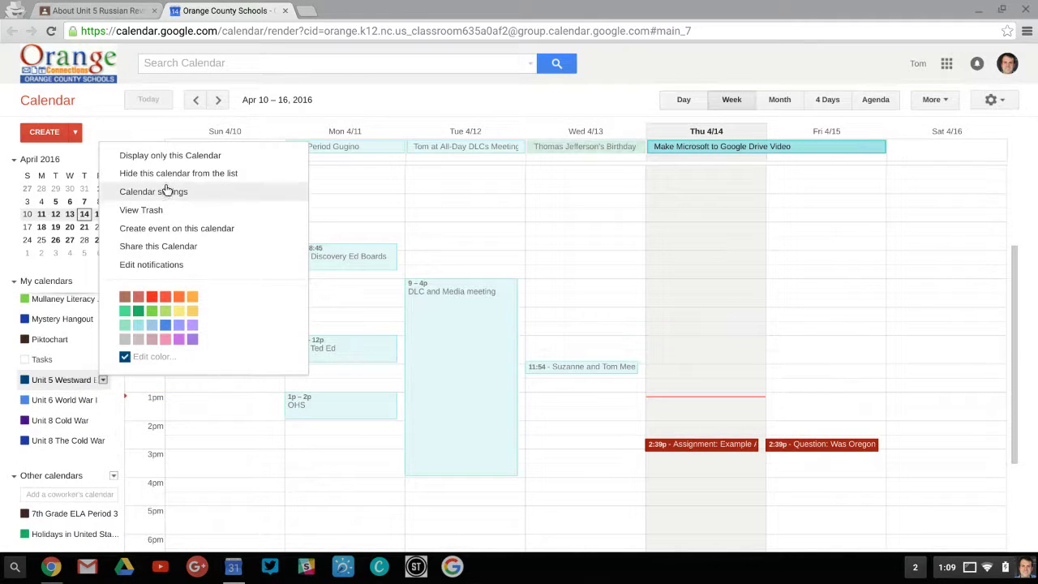
left_click(164, 246)
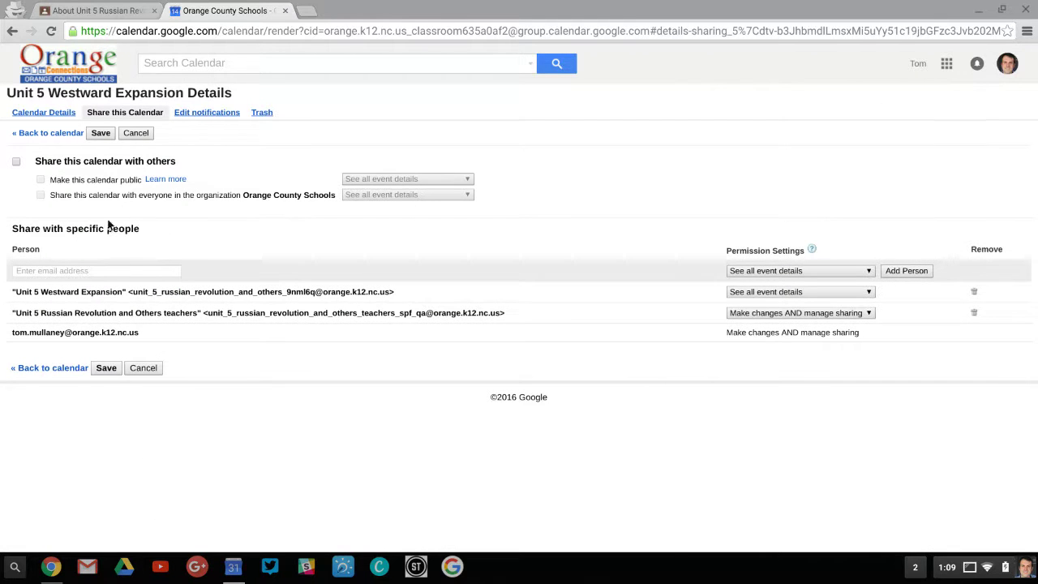
Step: Share the Unit 5 Westward Expansion calendar publicly, saving and confirming the change
left_click(17, 162)
left_click(40, 180)
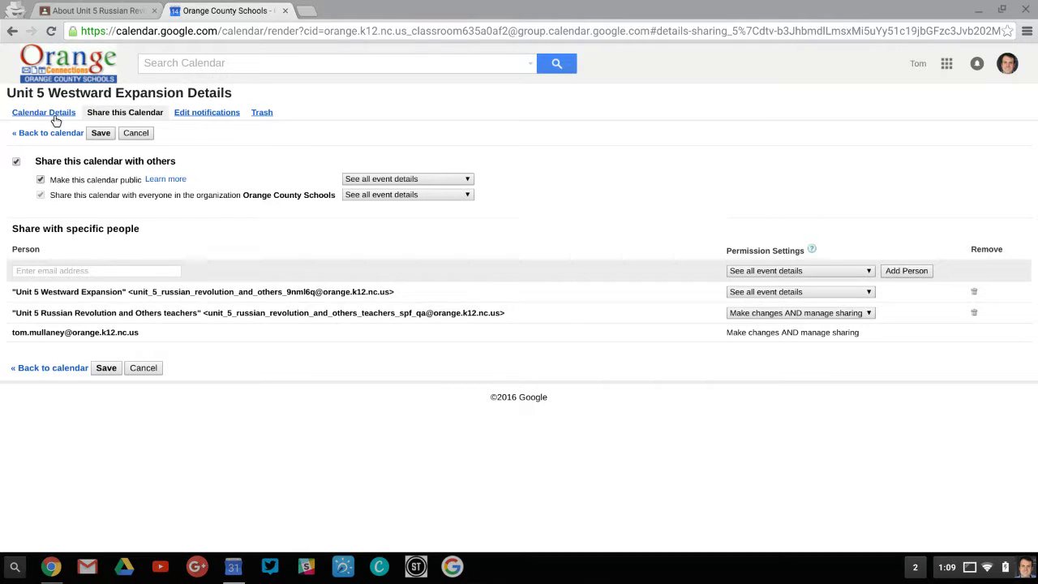
left_click(105, 368)
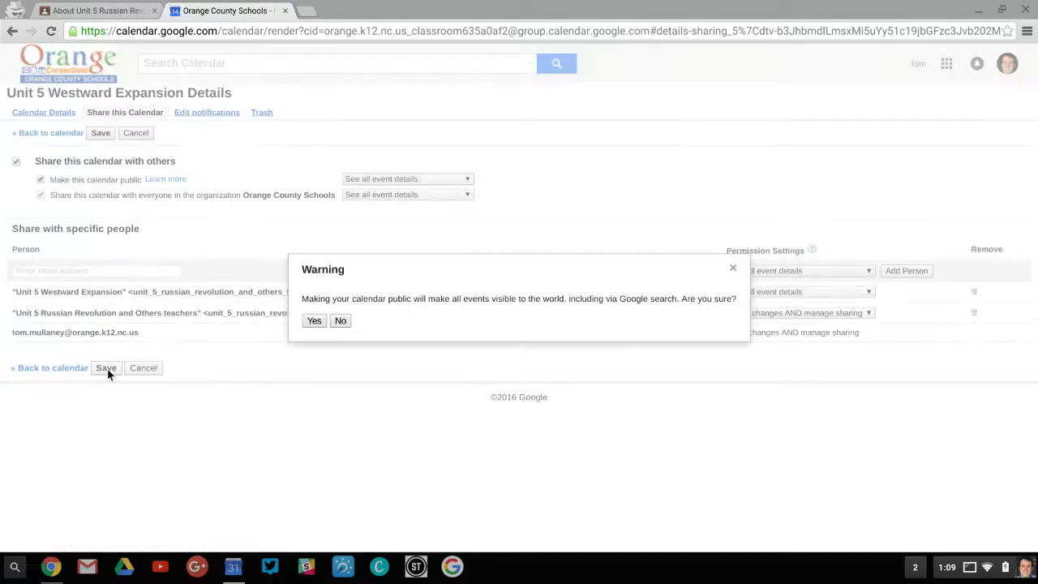
left_click(314, 328)
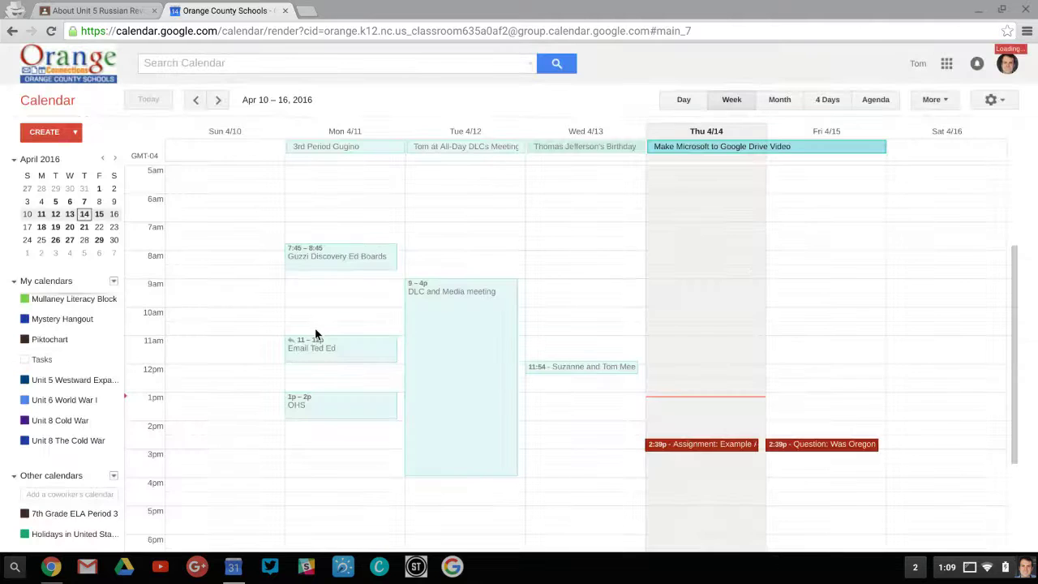
Step: Open Calendar settings for the Unit 5 Westward Expansion calendar to see its embed code
left_click(103, 380)
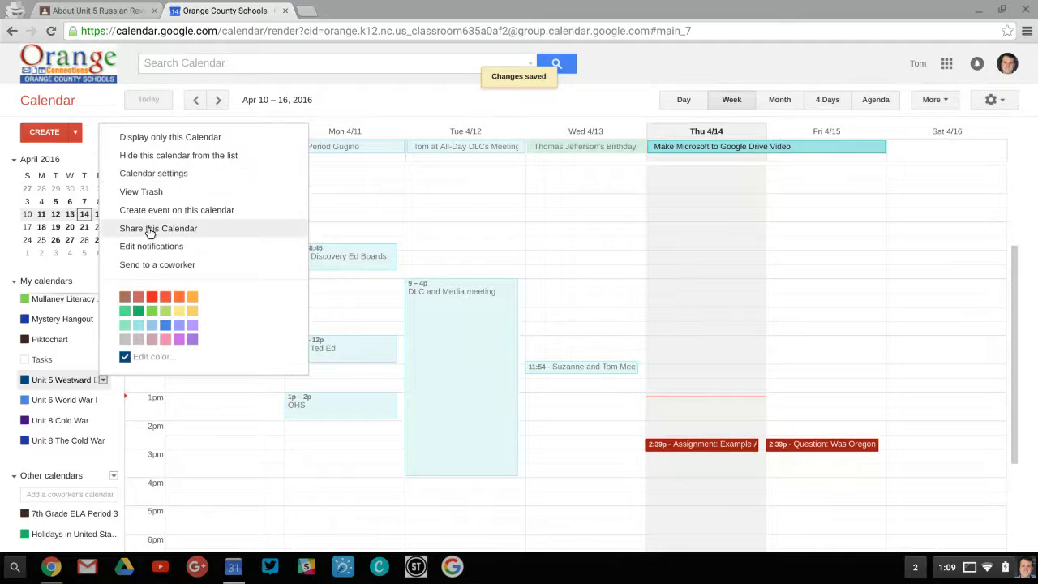
left_click(153, 180)
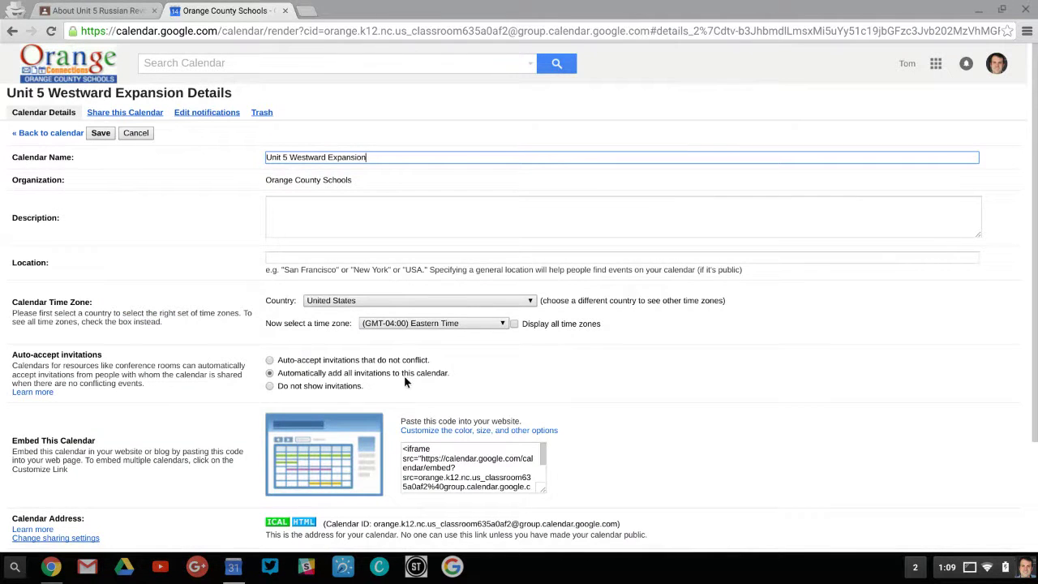
Step: Select the full iframe code in the Embed This Calendar box
scroll(619, 397, "down", 3)
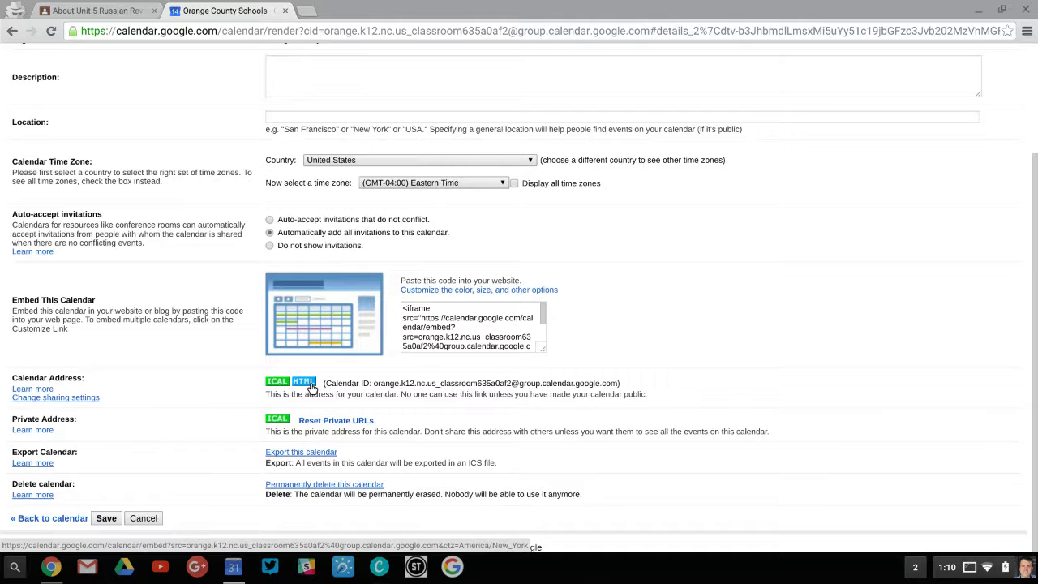
left_click(423, 317)
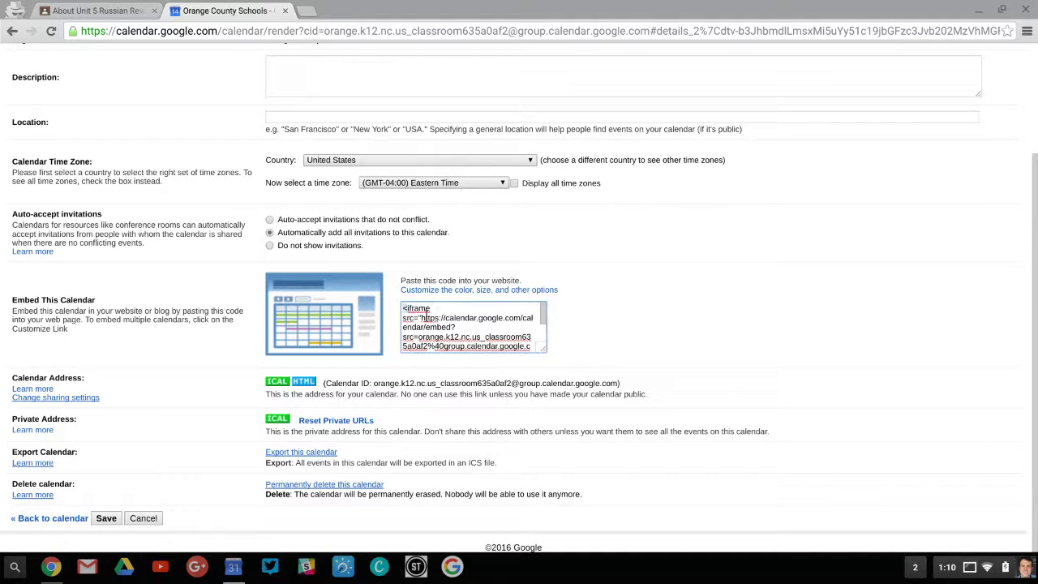
left_click_drag(424, 318, 544, 365)
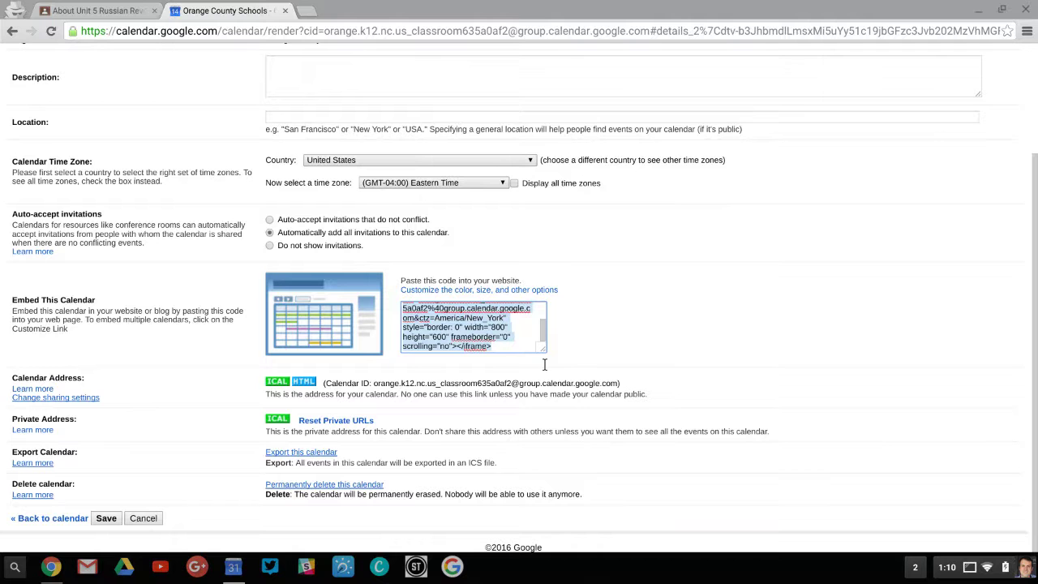
Step: Switch to the Canvas Course Home Page window and start editing the page
left_click(978, 10)
left_click(52, 565)
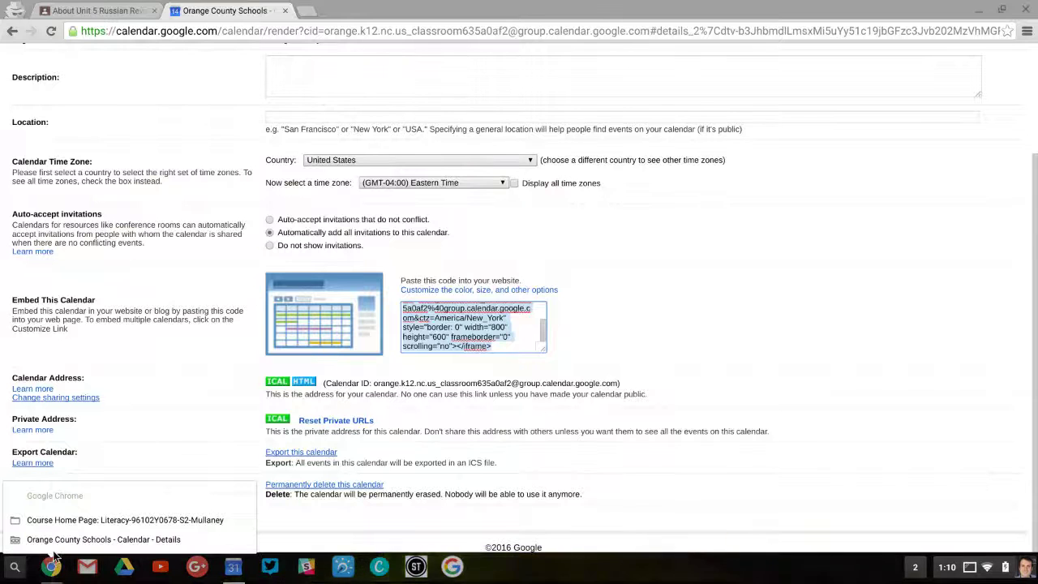
left_click(54, 559)
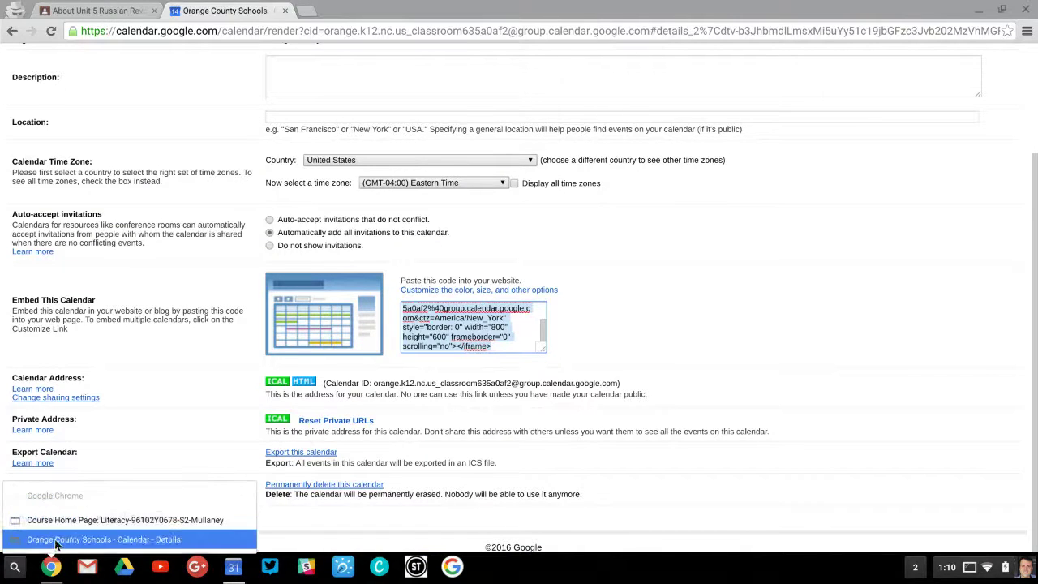
left_click(58, 525)
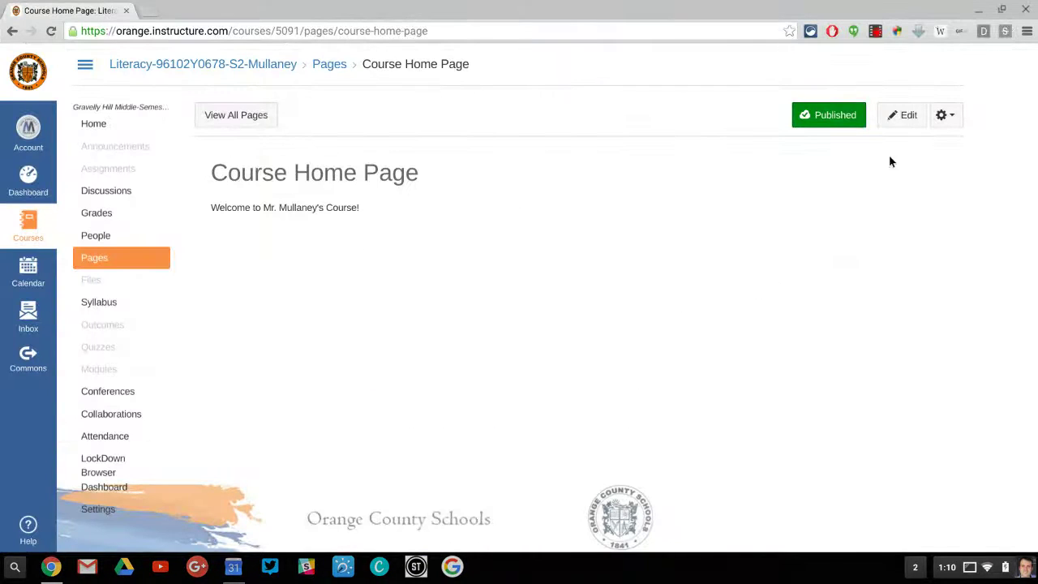
left_click(916, 121)
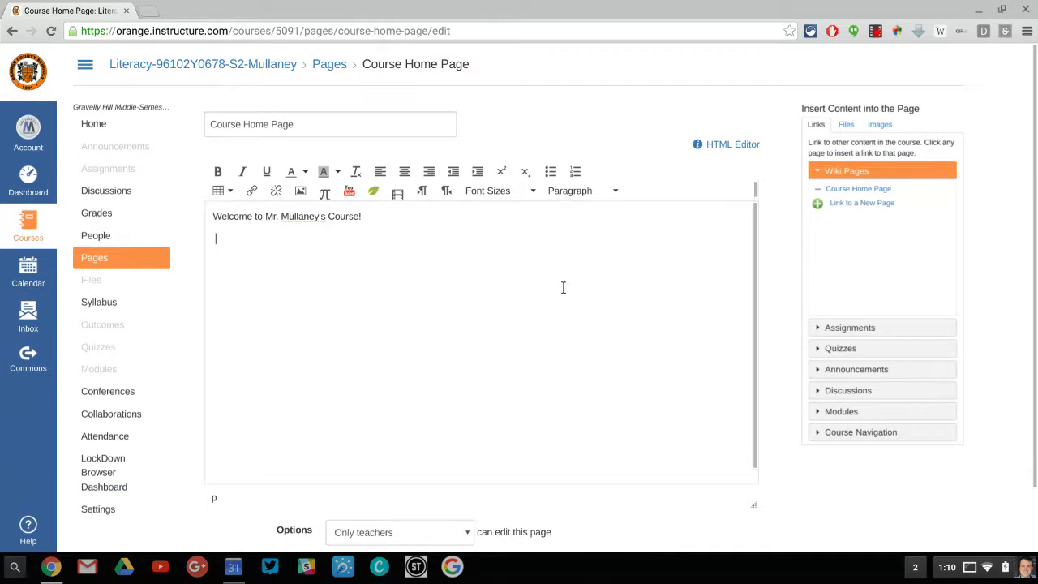
Step: Paste the calendar iframe code below the welcome text in the HTML Editor and save the page
left_click(732, 145)
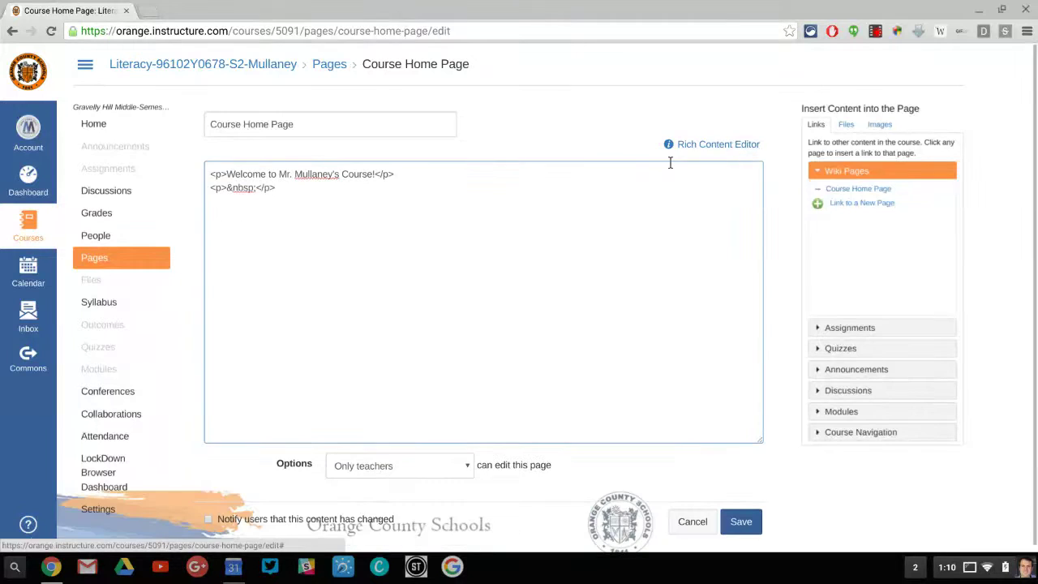
left_click(407, 219)
right_click(208, 210)
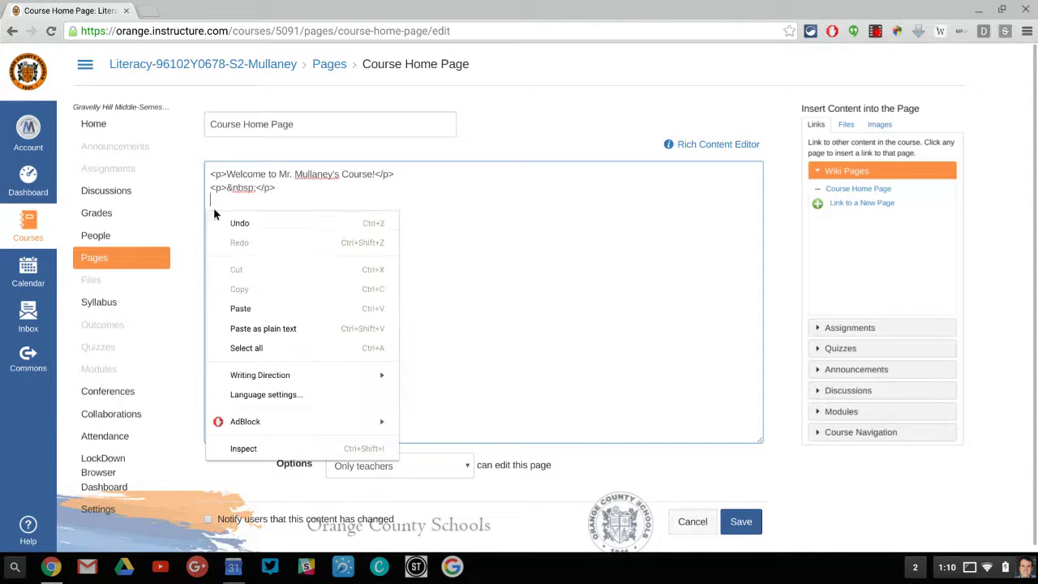
left_click(247, 307)
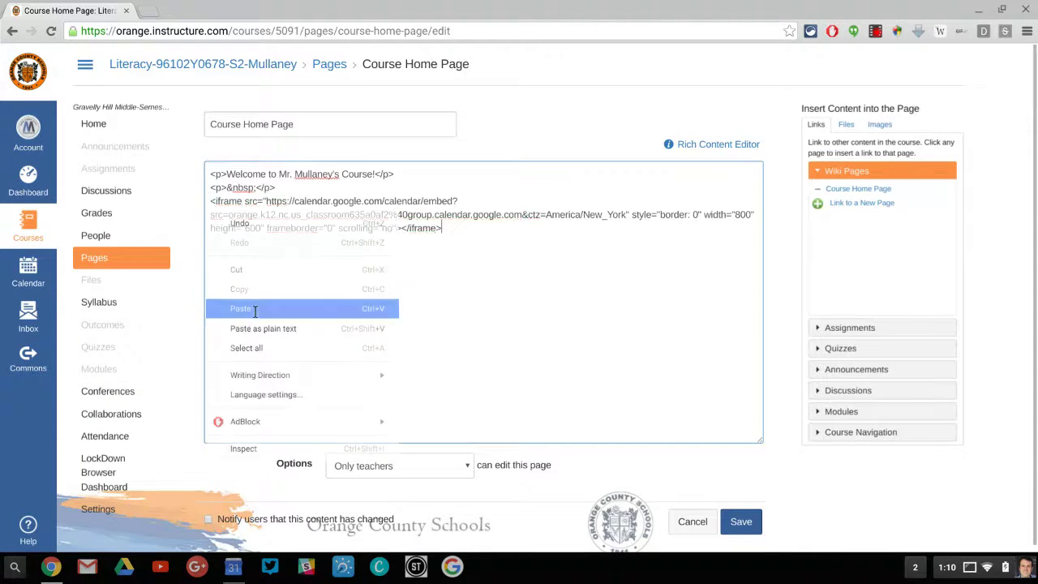
left_click(738, 526)
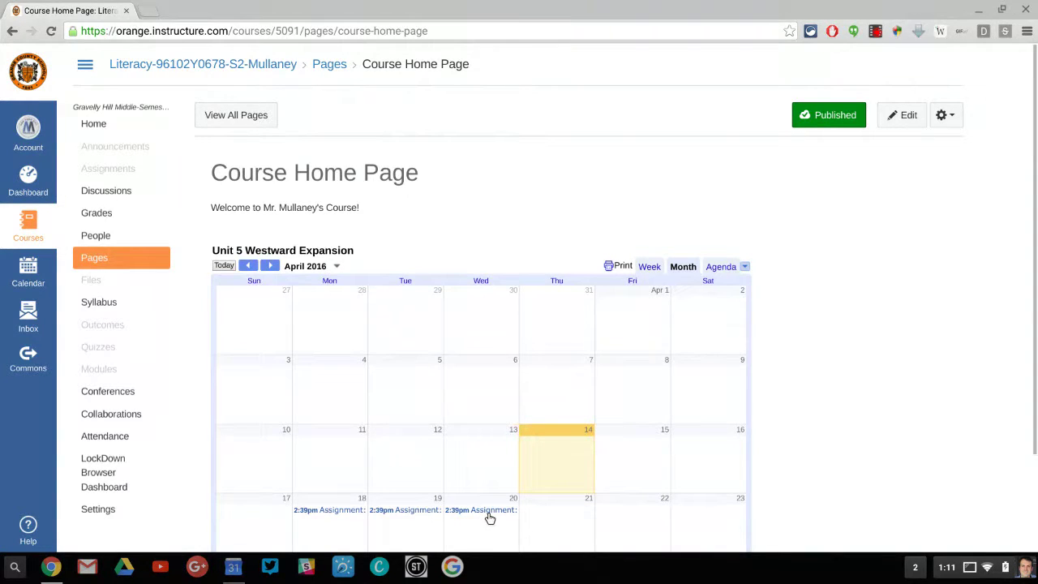
Step: View and close the Wed 20 assignment details twice, then return to Google Calendar settings
left_click(489, 509)
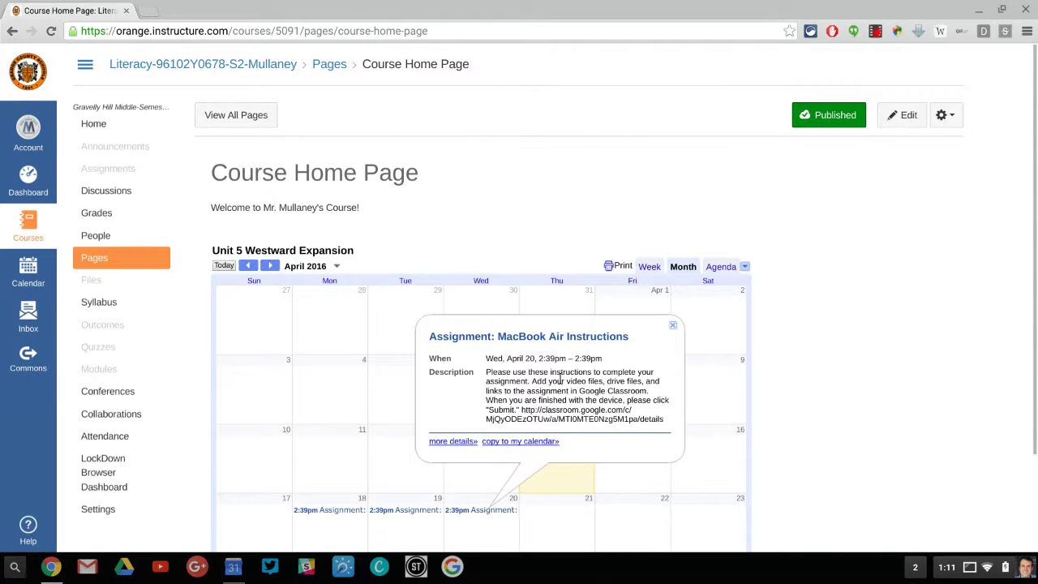
left_click(674, 326)
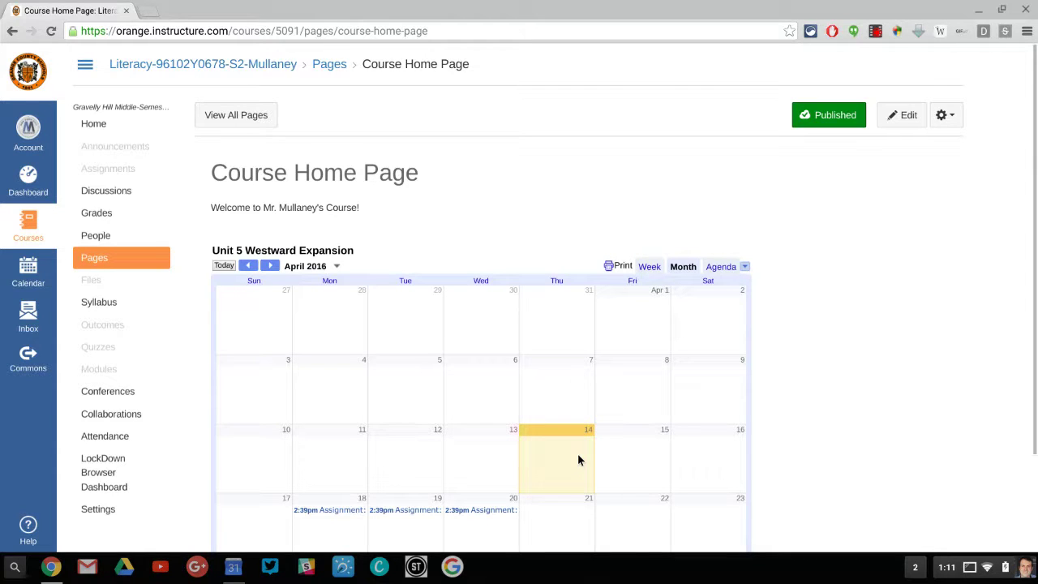
left_click(486, 512)
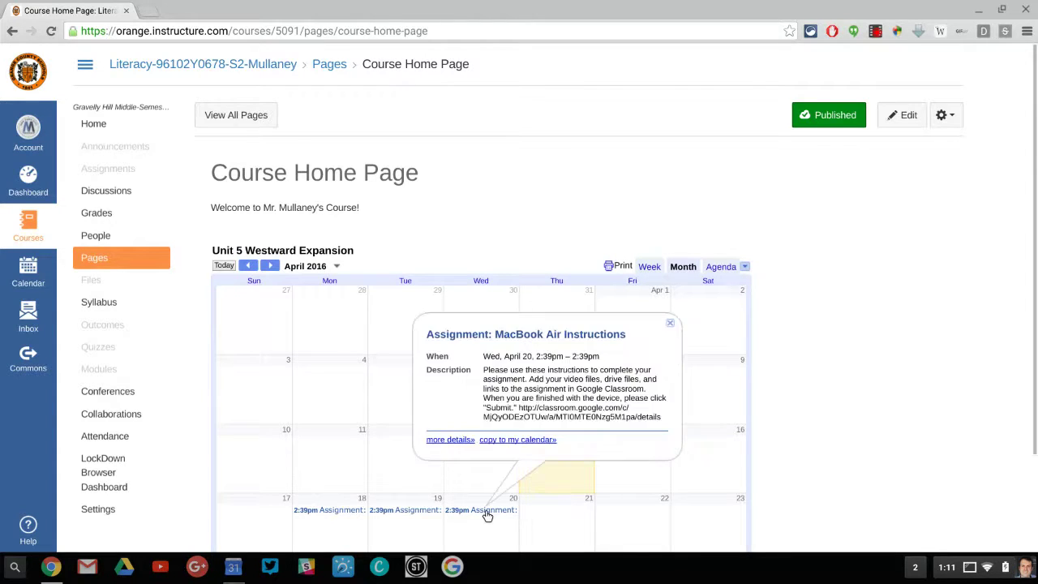
left_click(669, 323)
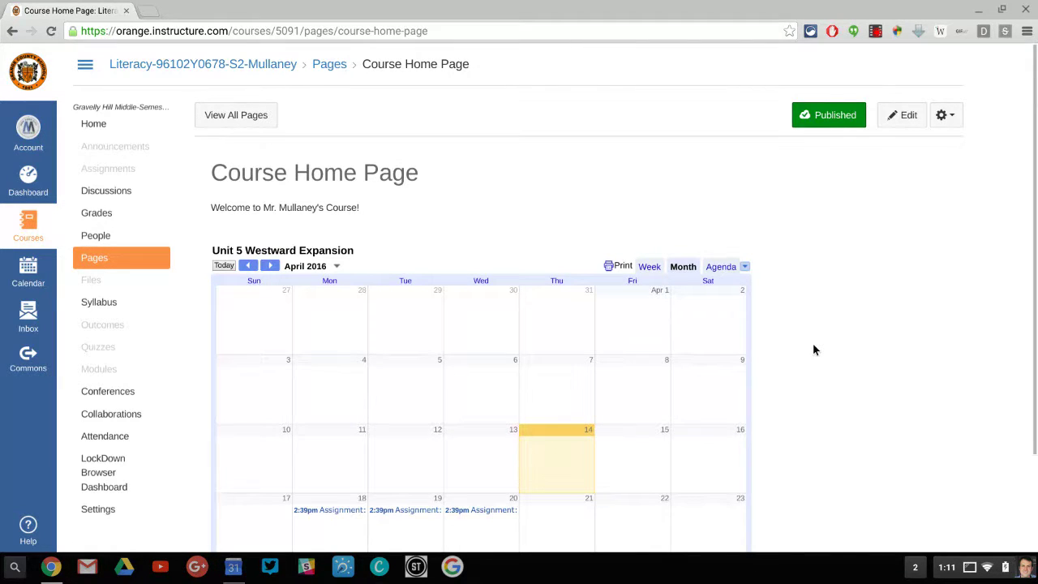
left_click(978, 9)
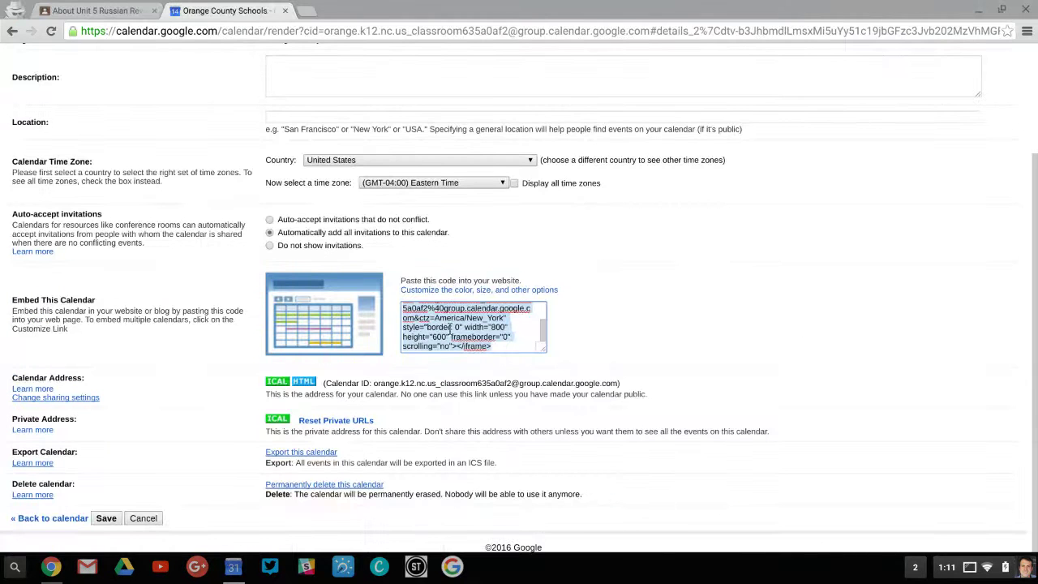
Step: Switch back to the Google Classroom About Unit 5 browser tab
left_click(118, 11)
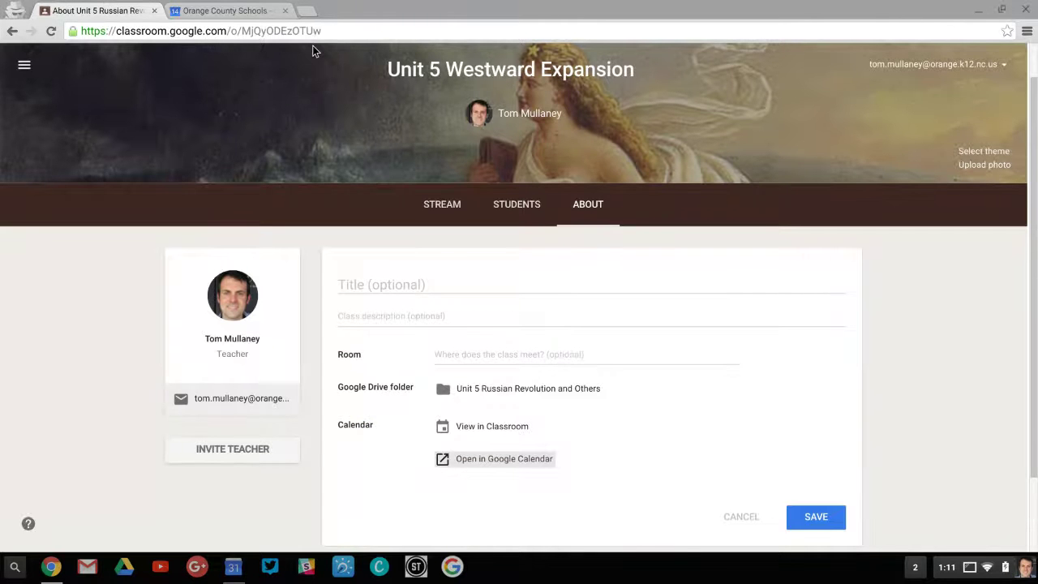